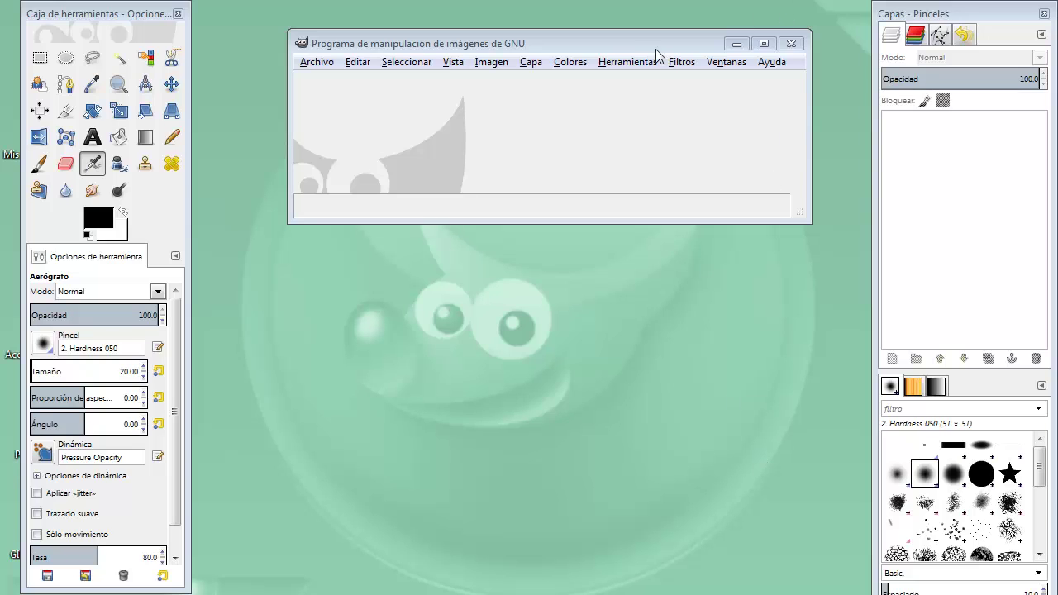
Focus the GIMP image window and request GIMP Help with F1
left_click(628, 36)
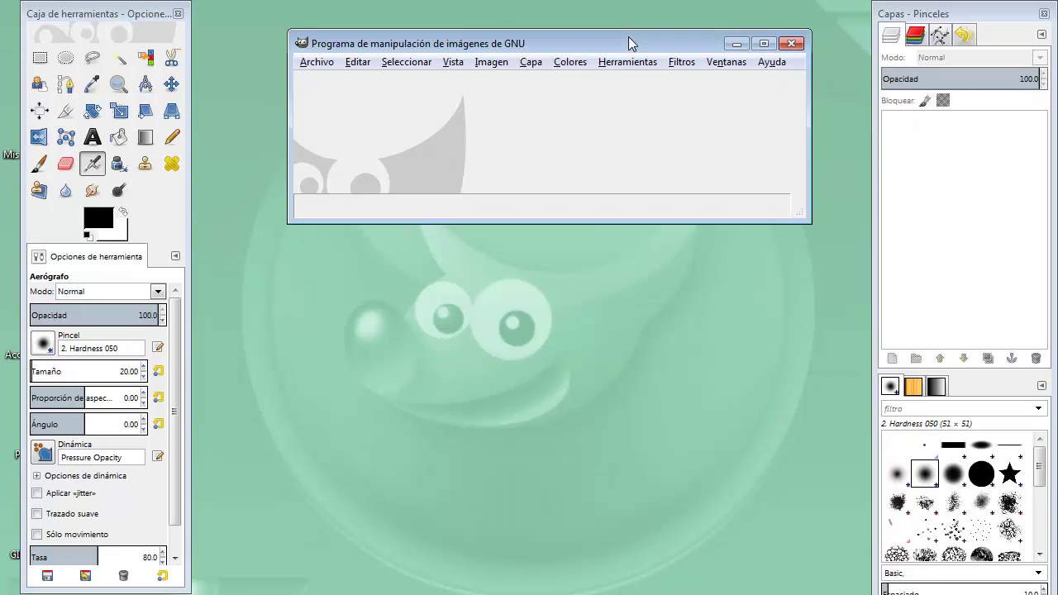
key("F1")
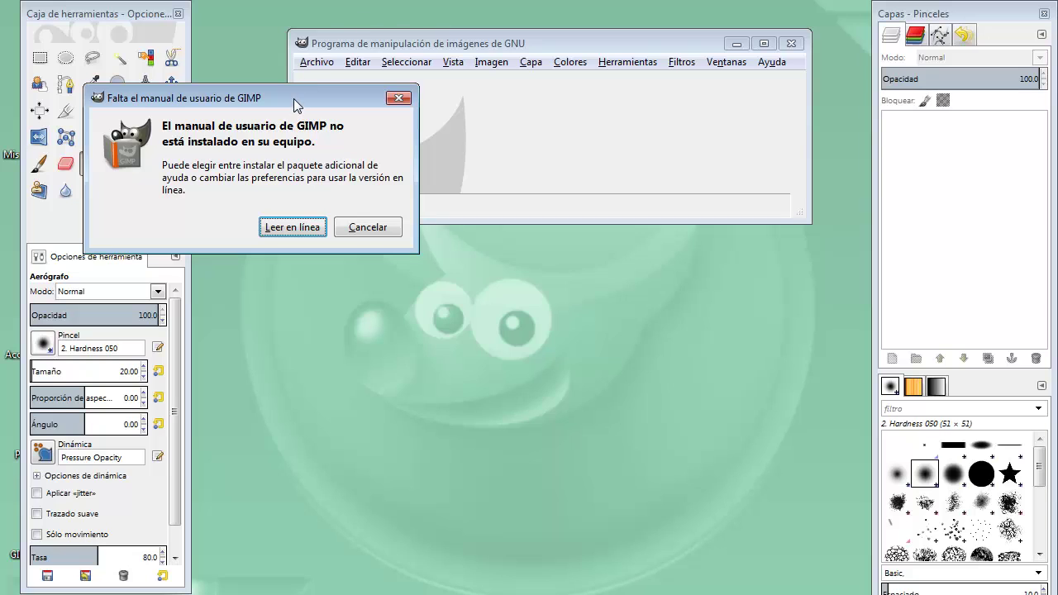
Move the 'Falta el manual de usuario de GIMP' notice aside and cancel it
left_click_drag(294, 98, 586, 268)
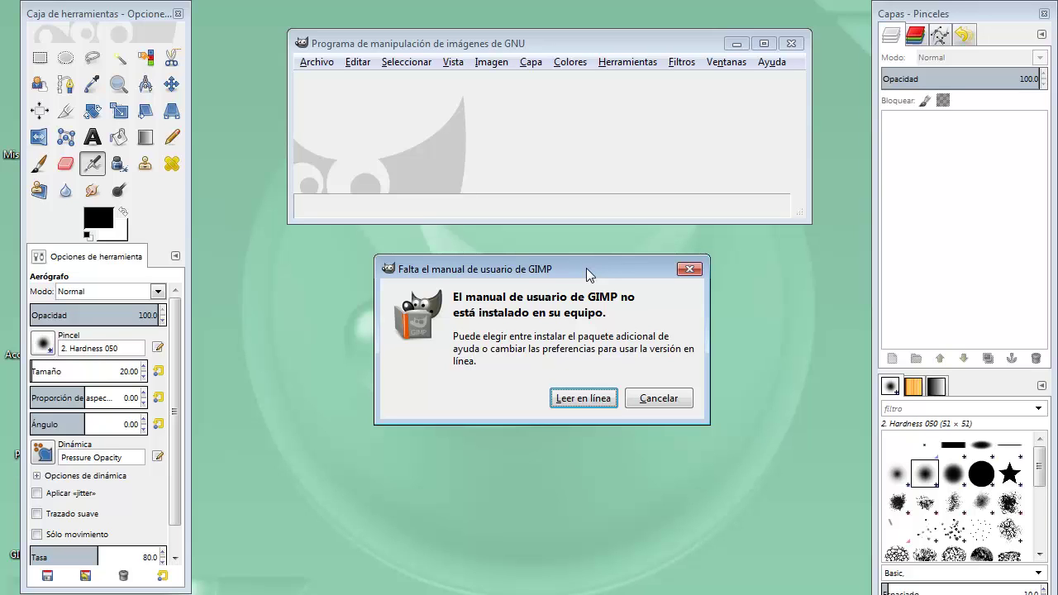
left_click(654, 399)
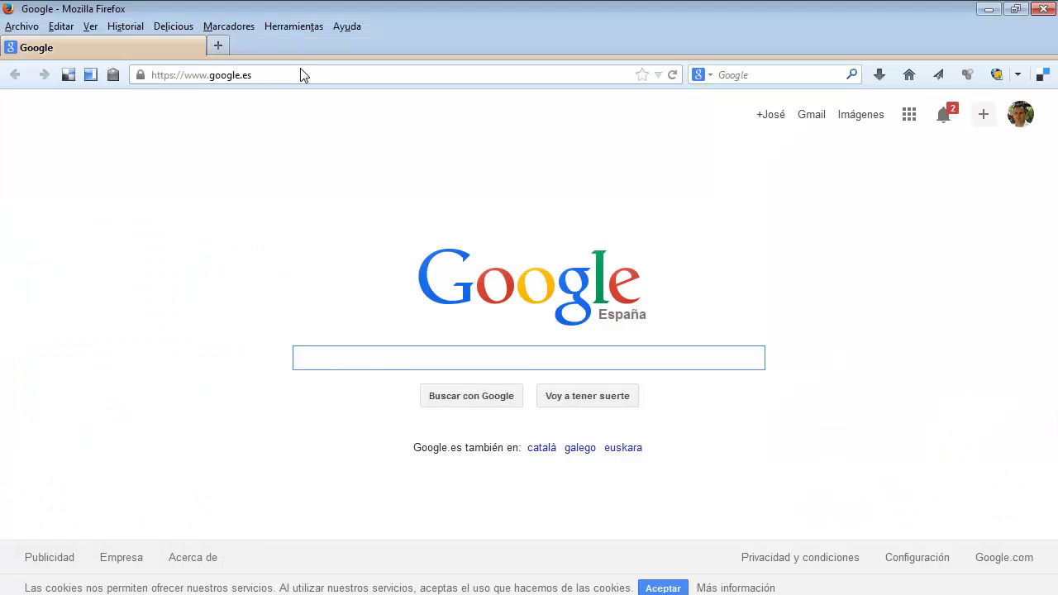
left_click(299, 74)
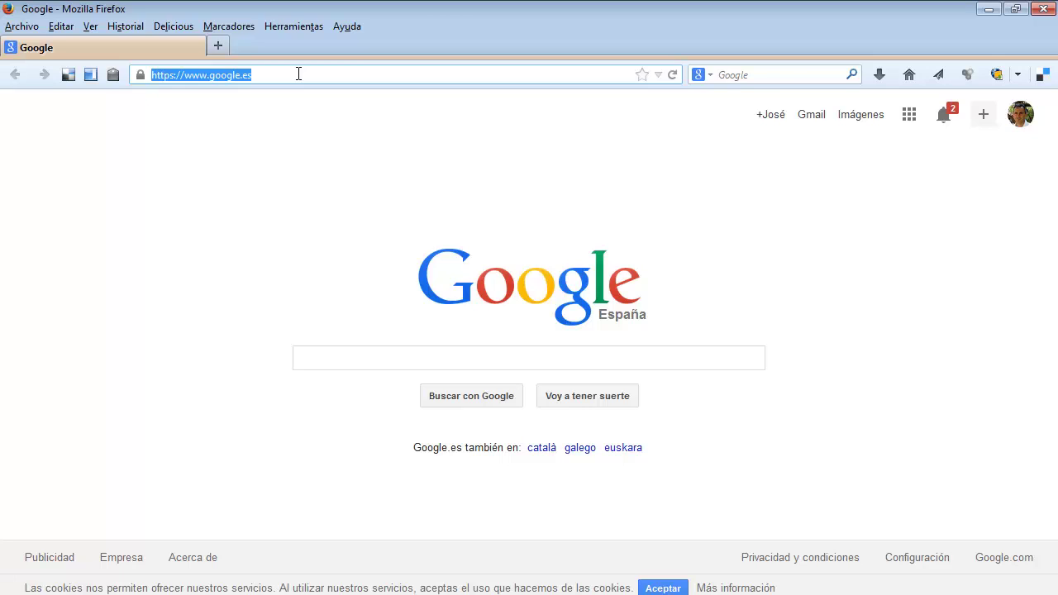
key("BackSpace")
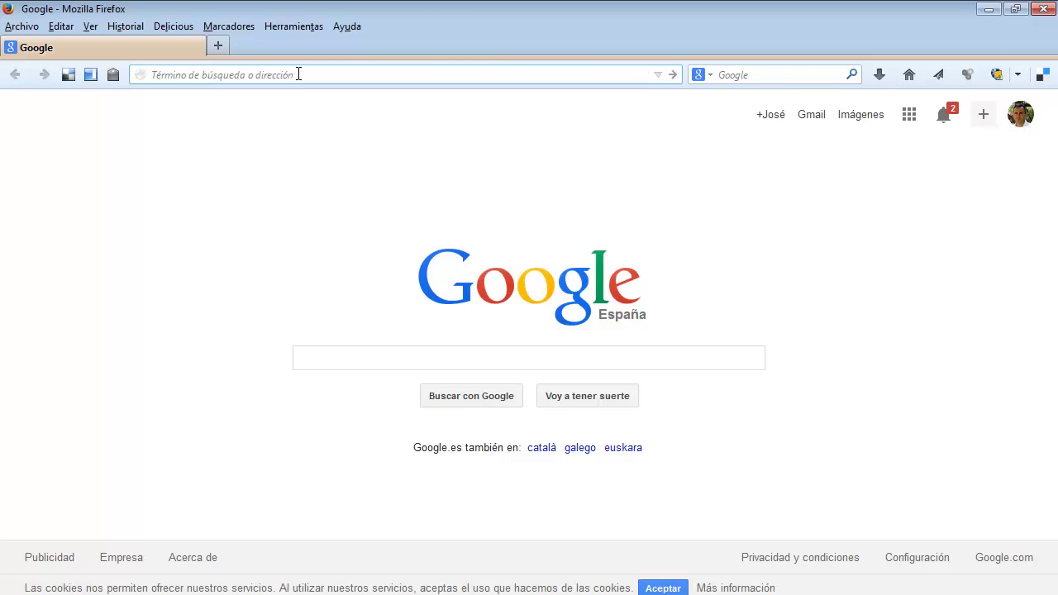
type("www.g")
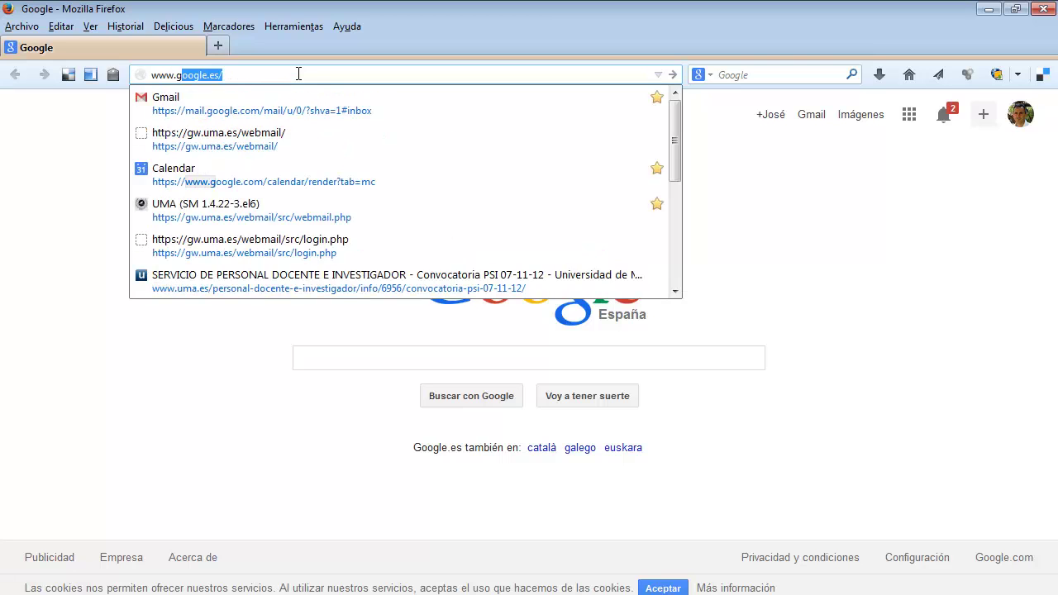
type("imp.org")
key("Return")
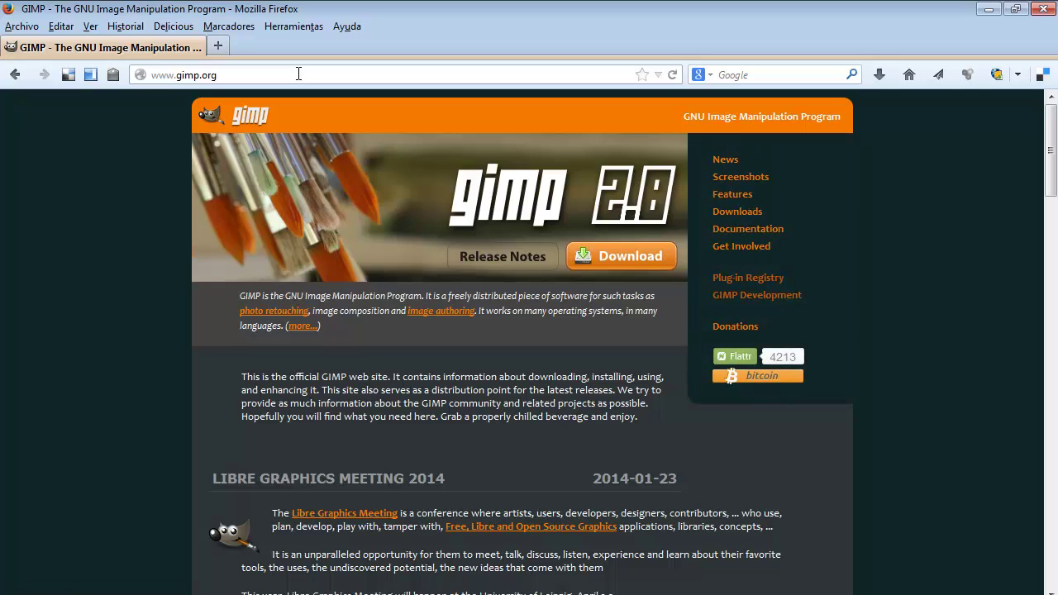
Open the gimp.org Downloads page and scroll to the GIMP User Manual language list
left_click(633, 266)
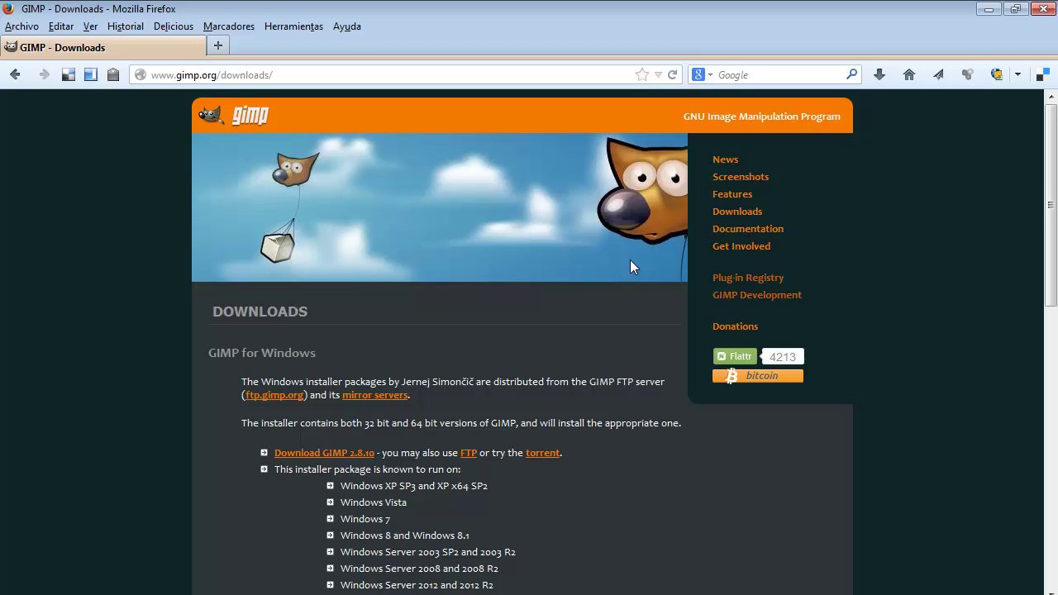
scroll(629, 267, "down", 2)
scroll(629, 266, "down", 3)
scroll(629, 266, "down", 2)
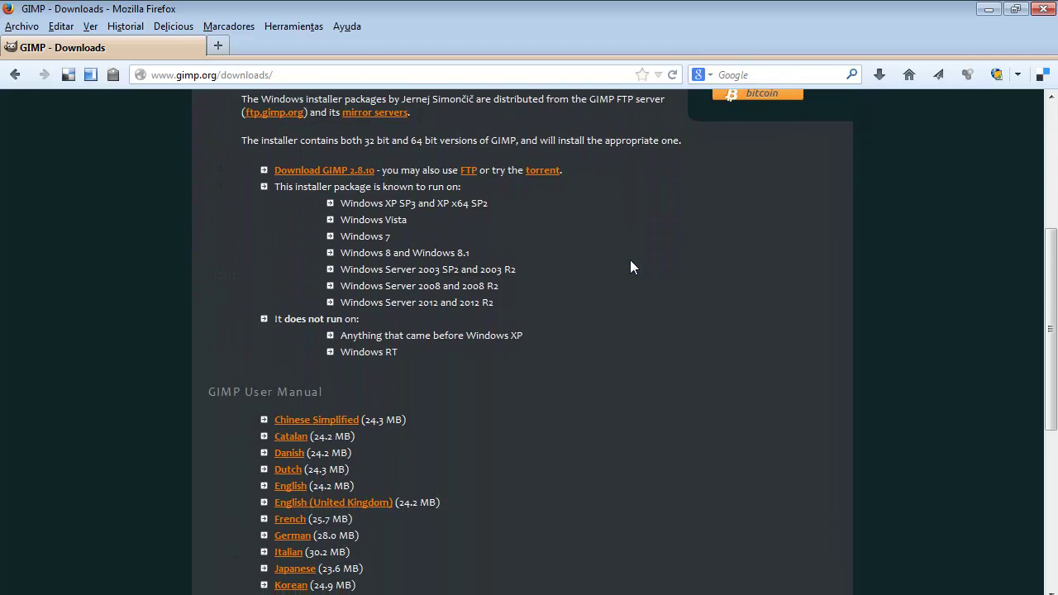
scroll(629, 266, "down", 1)
scroll(630, 266, "down", 2)
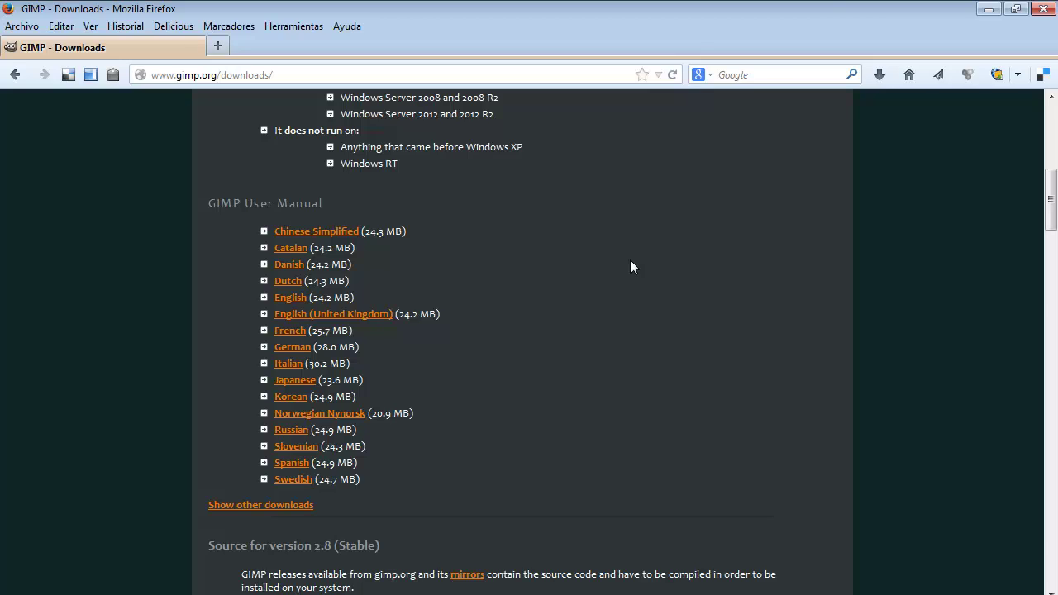
Save the Spanish manual installer gimp-help-2-2.8.1-es-setup.exe to the Escritorio folder
left_click(294, 471)
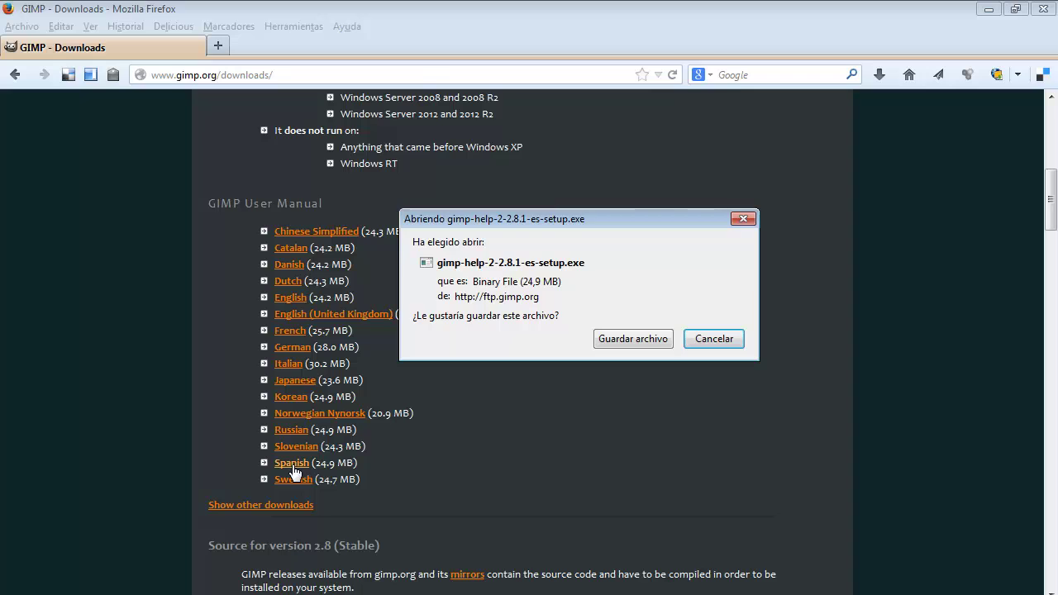
left_click(630, 340)
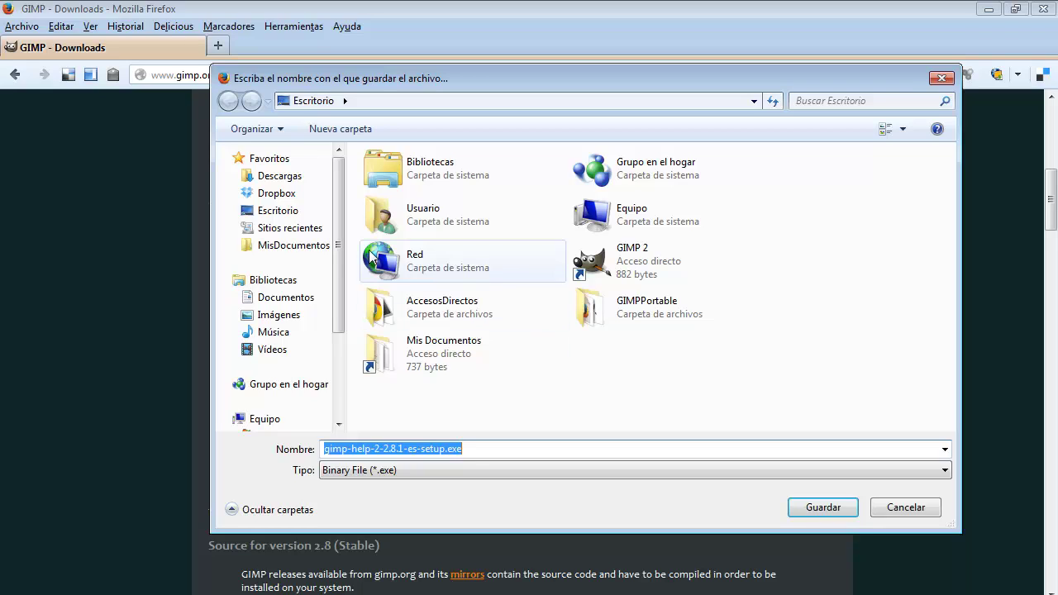
left_click(281, 216)
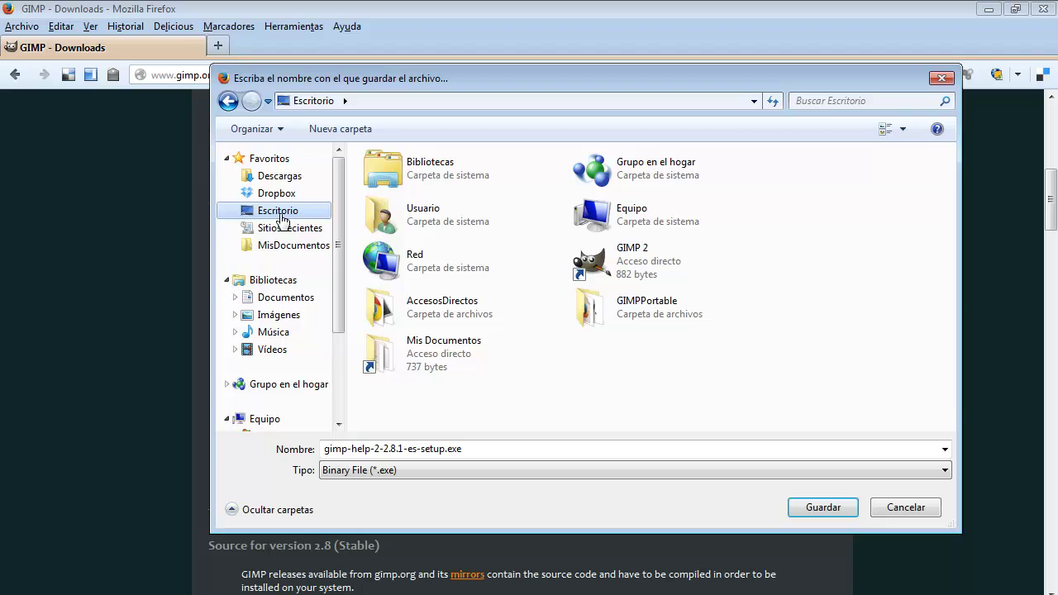
left_click(842, 513)
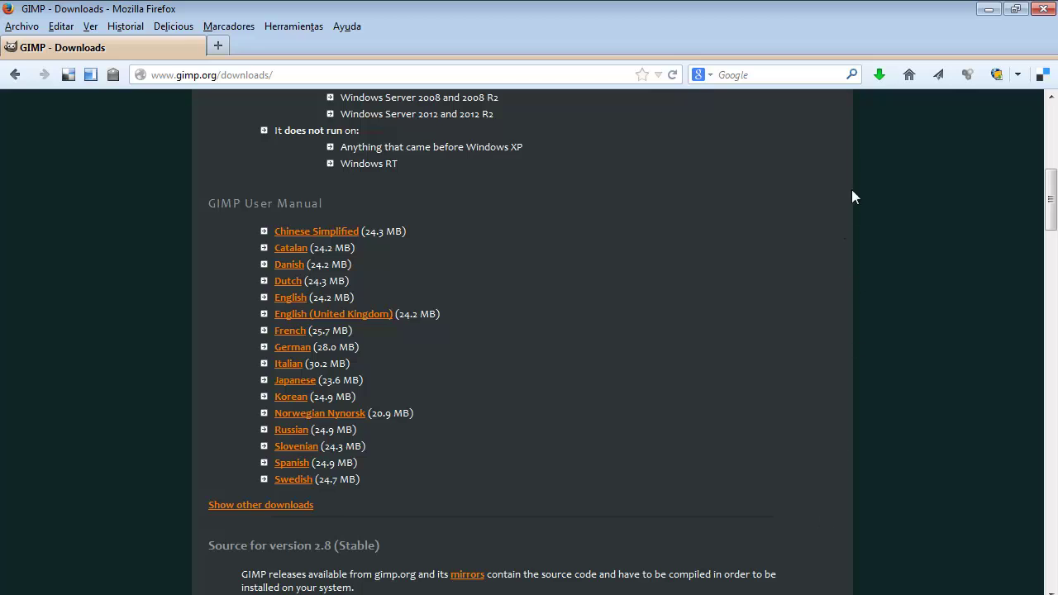
Check Firefox's downloads list to confirm gimp-help-2-2.8.1-es-setup.exe finished downloading
left_click(876, 76)
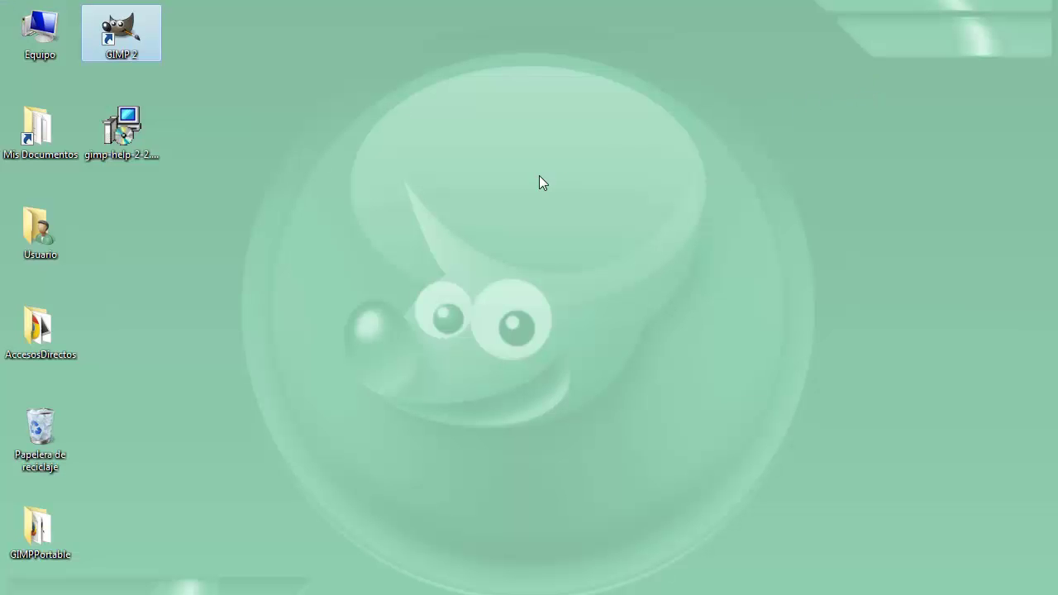
Run the help setup and install GIMP Help 2.8.1 into C:\Program Files\GIMP 2
double_click(121, 133)
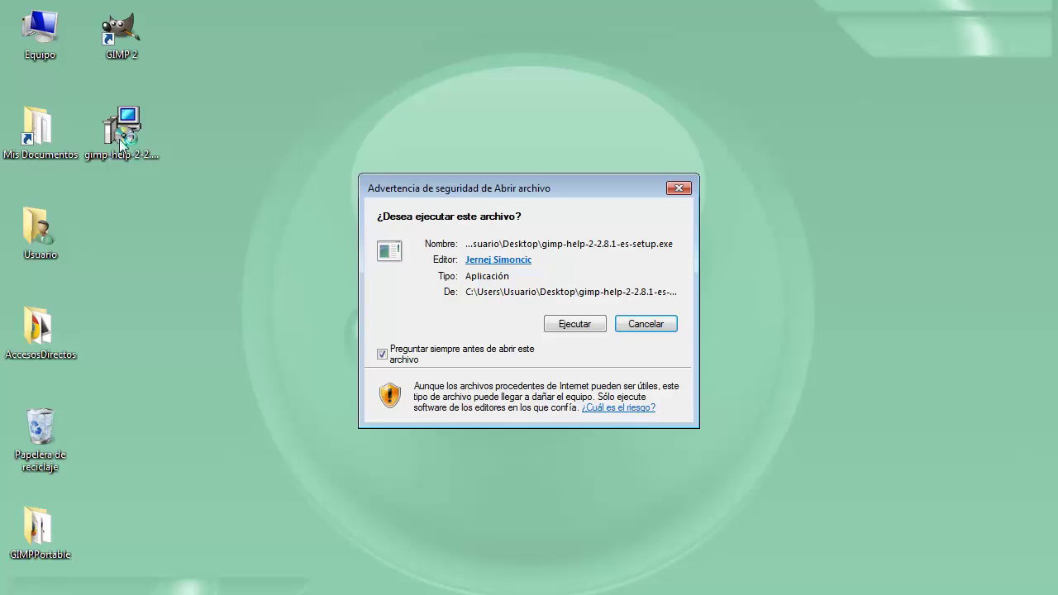
left_click(570, 324)
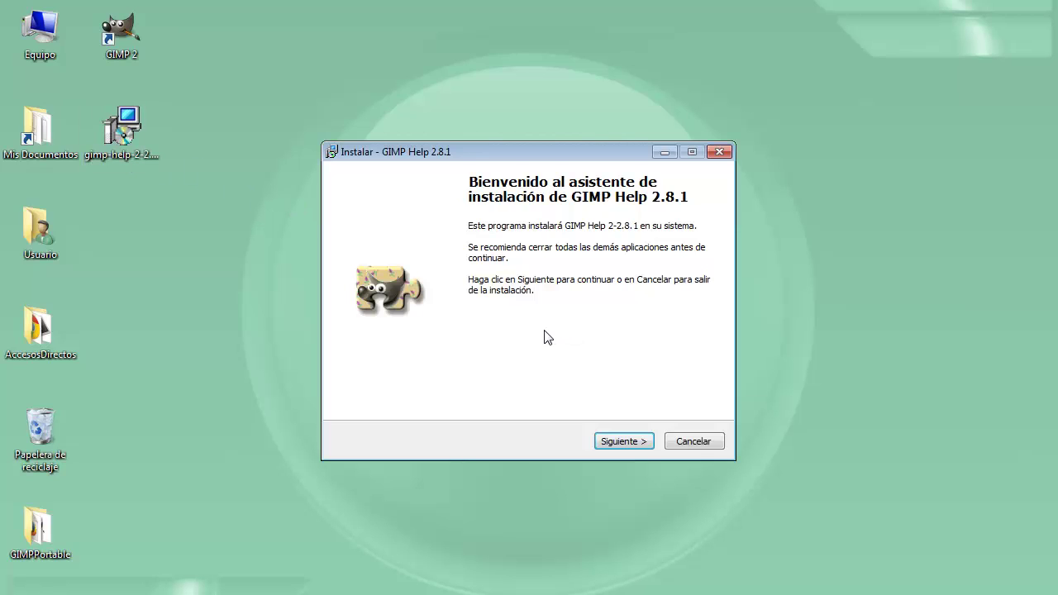
left_click(621, 442)
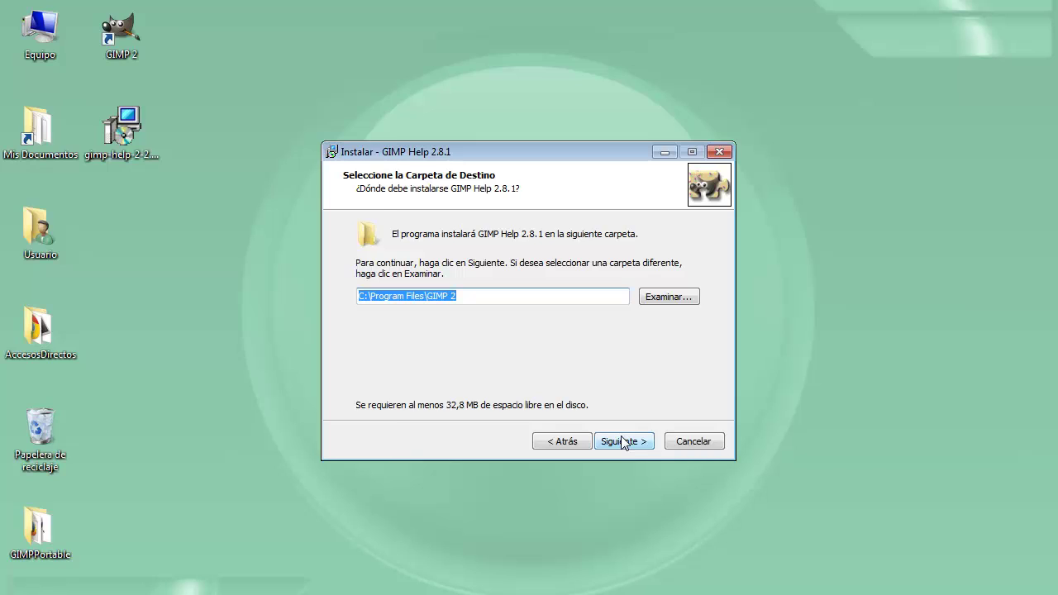
left_click(623, 441)
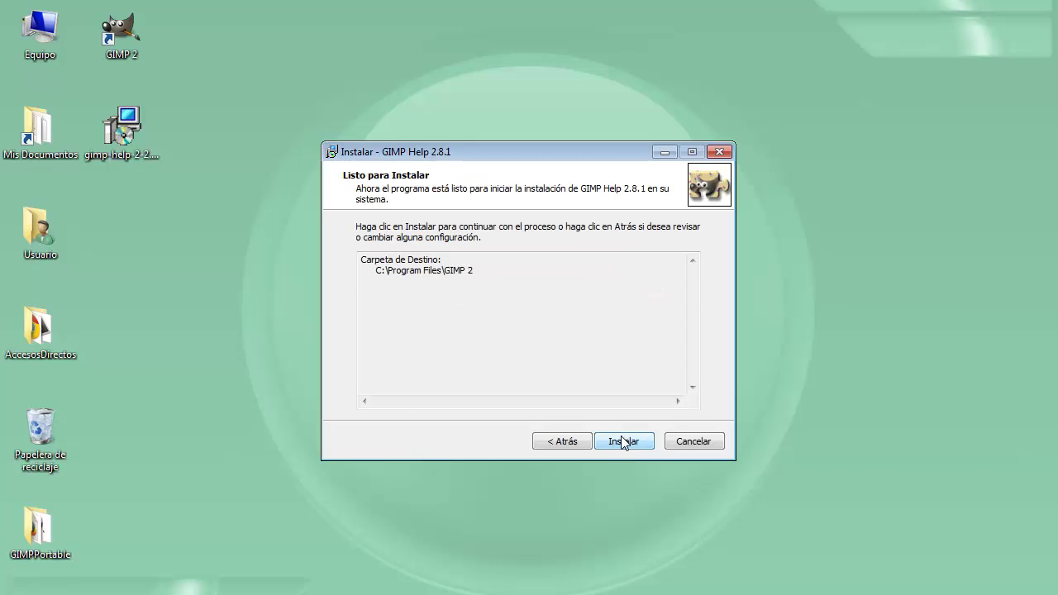
left_click(623, 442)
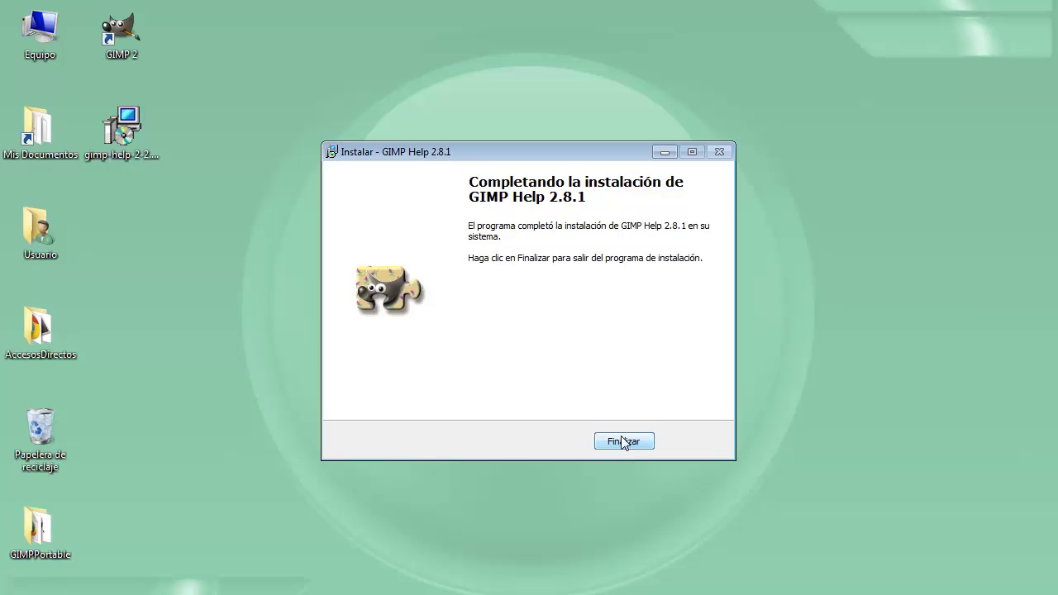
left_click(624, 443)
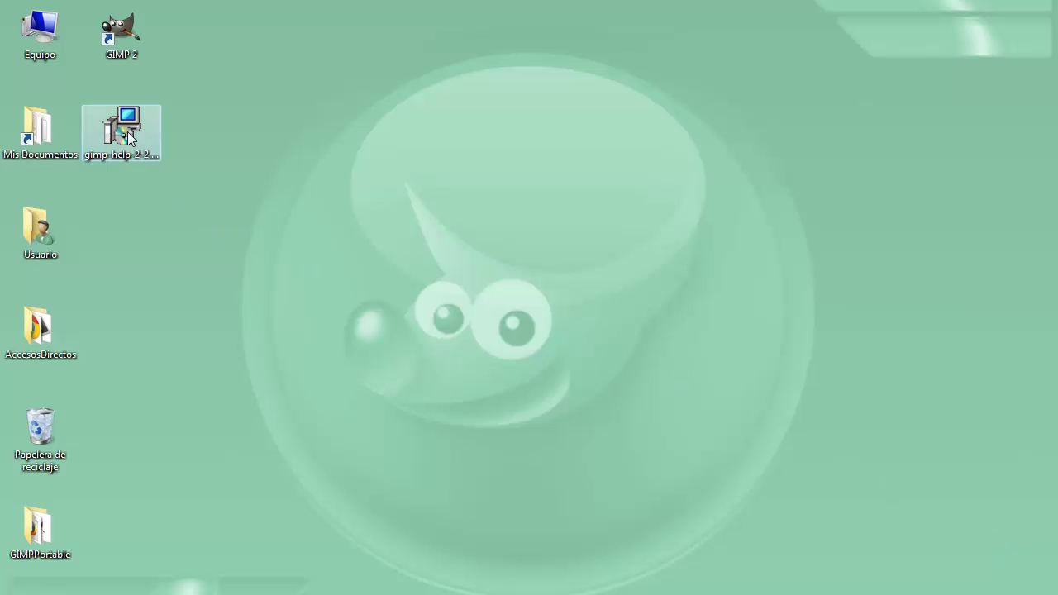
Drag the gimp-help setup file to the Papelera de reciclaje and relaunch GIMP 2
left_click_drag(128, 132, 43, 429)
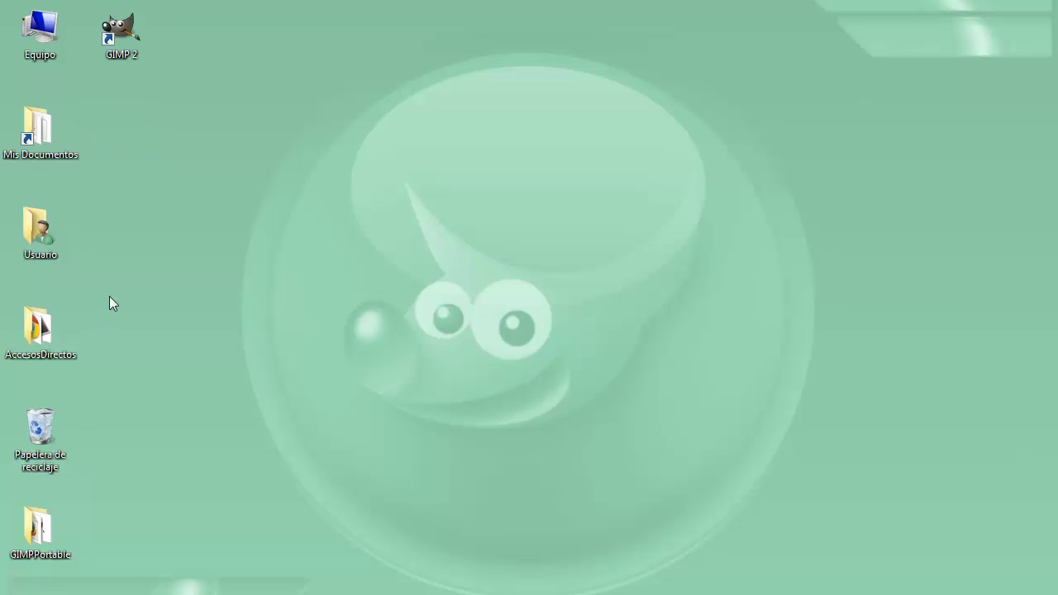
double_click(125, 43)
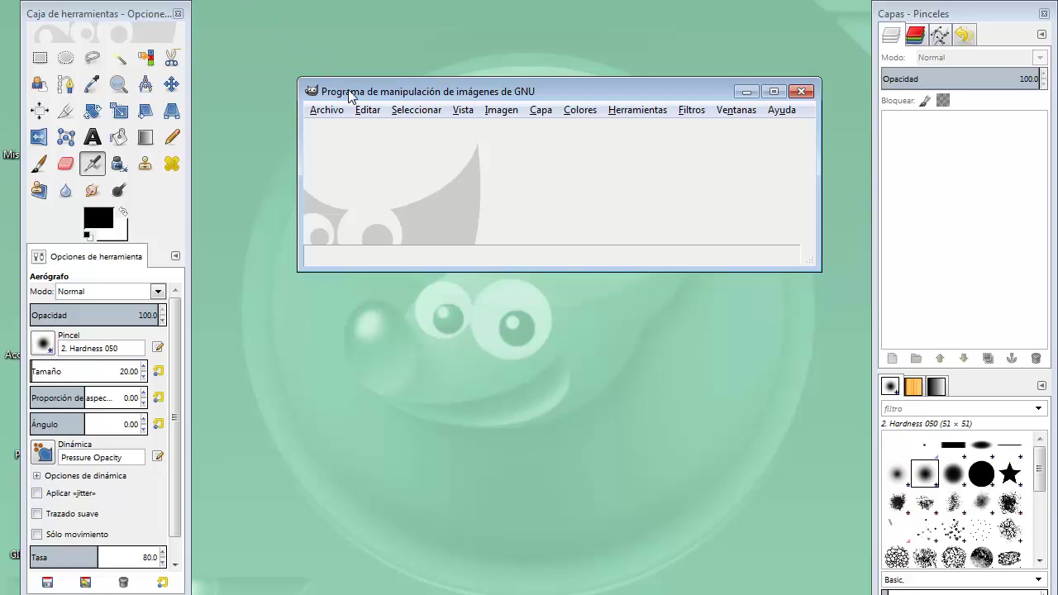
Open Preferencias from GIMP's Editar menu
left_click(366, 110)
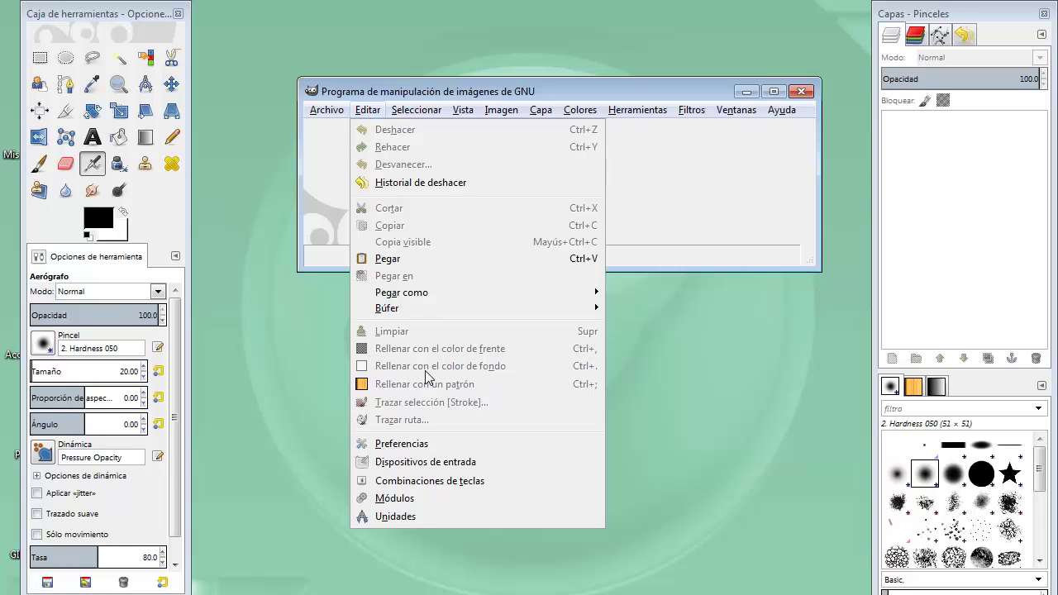
left_click(441, 445)
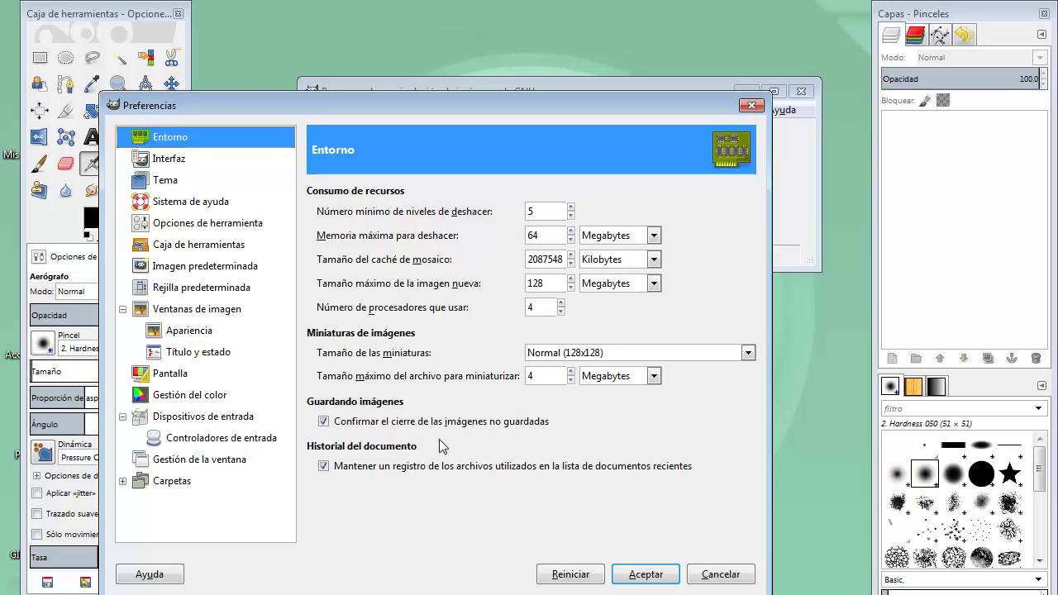
On the Sistema de ayuda page, set Manual del usuario to 'Usar una copia instalada localmente'
left_click(195, 209)
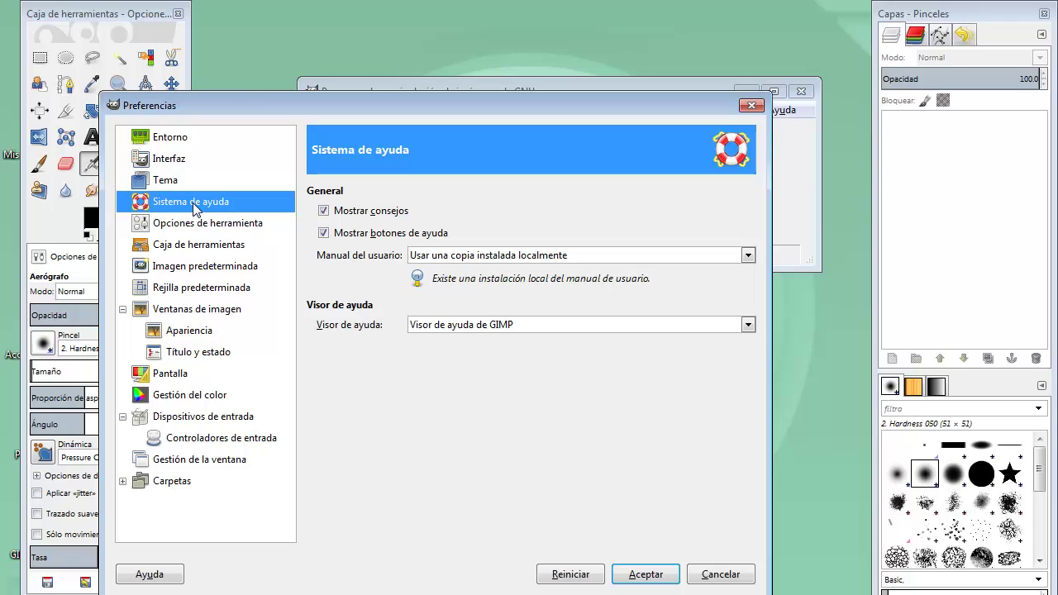
left_click(569, 258)
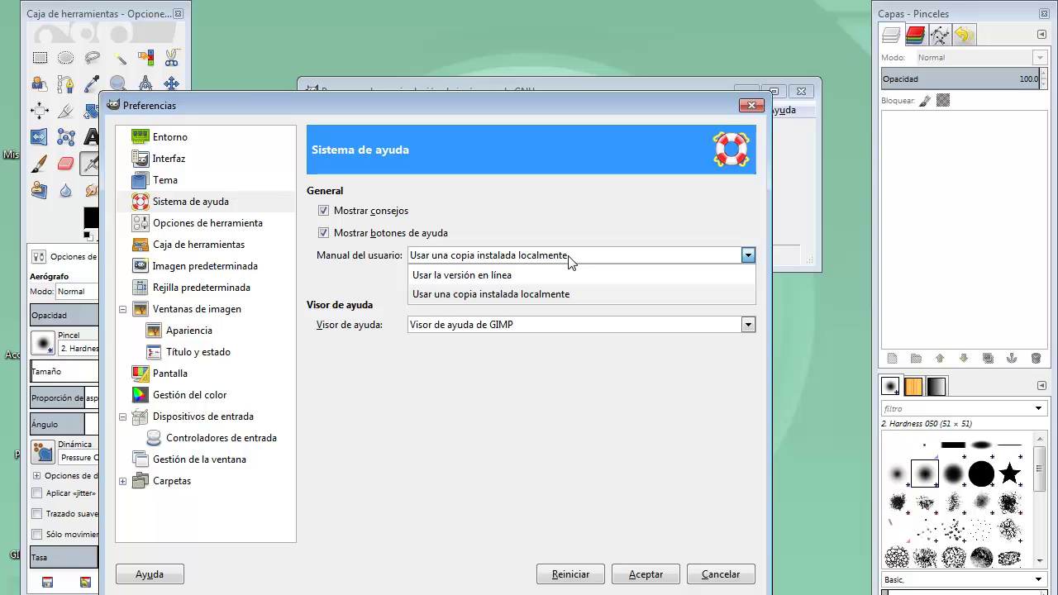